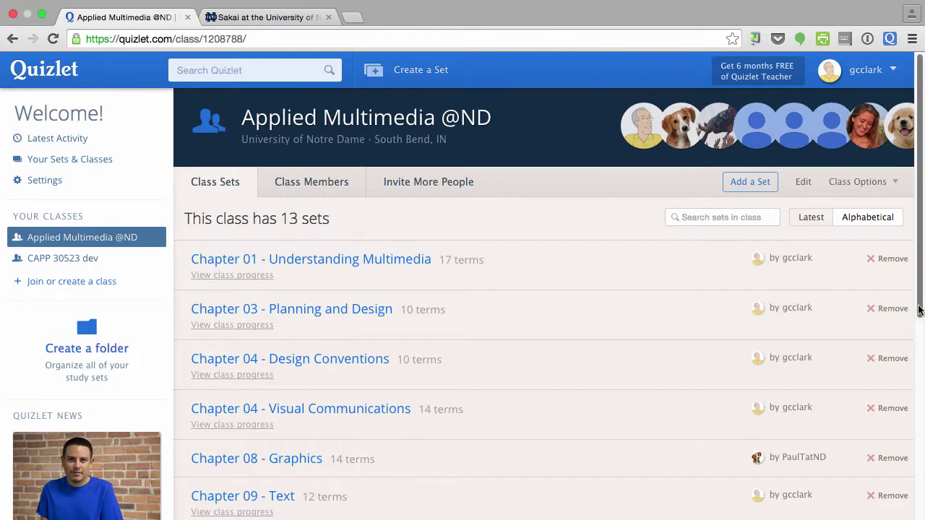
Step: Open the 'How to Shoot Video - Parts 1 & 2 (pp 20-80)' set and bring up its More tools menu
mouse_move(920, 311)
left_mouse_down()
mouse_move(922, 512)
mouse_move(918, 322)
mouse_move(913, 515)
mouse_move(907, 305)
left_mouse_up()
left_click_drag(915, 291, 915, 490)
left_click(306, 386)
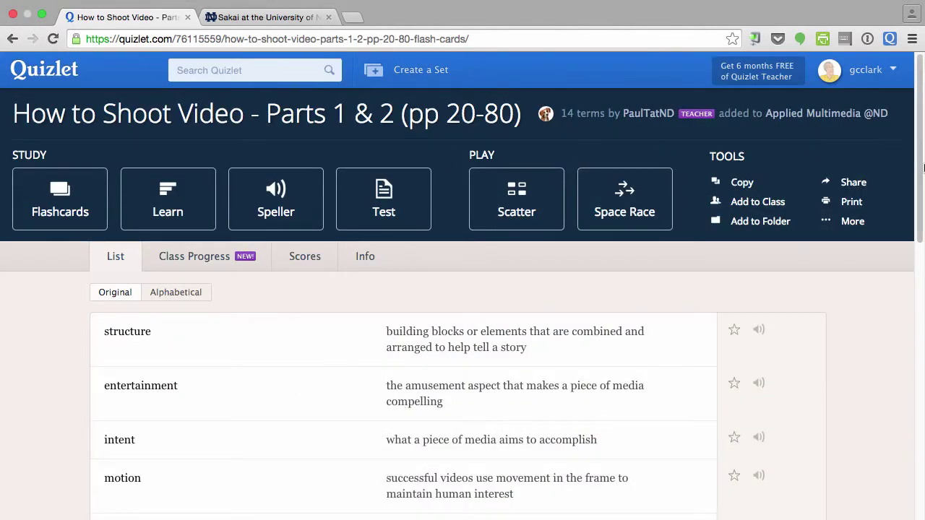
left_click_drag(920, 197, 917, 461)
scroll(887, 286, "up", 15)
mouse_move(850, 220)
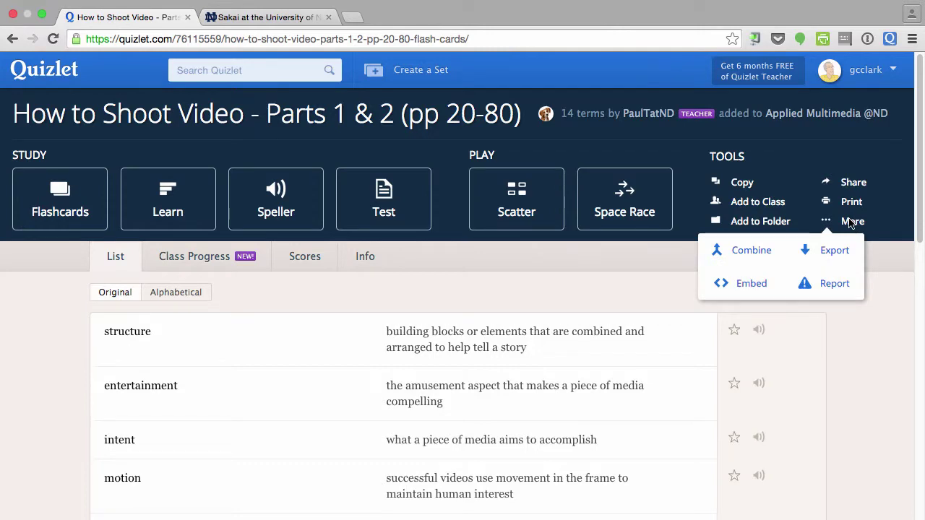
Step: Export the set and select all 14 tab-separated term–definition pairs in the Data box
left_click(830, 252)
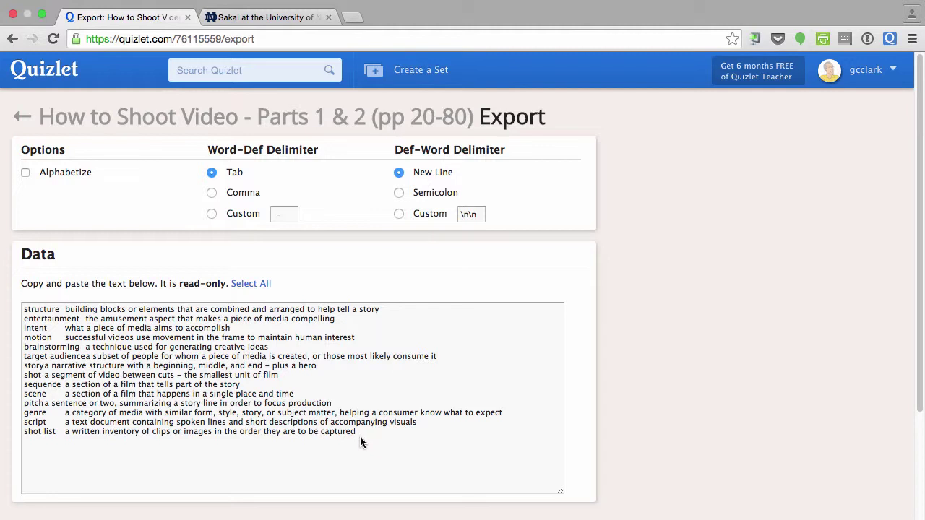
left_click_drag(373, 434, 3, 304)
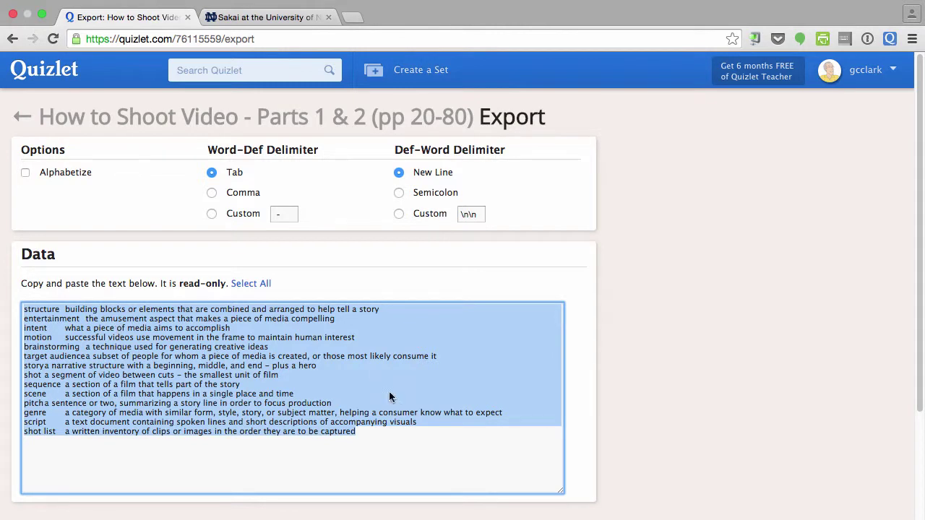
Step: Paste the glossary into a new TextWrangler document and replace every tab with a line break
key("super+Tab")
key("super+Tab")
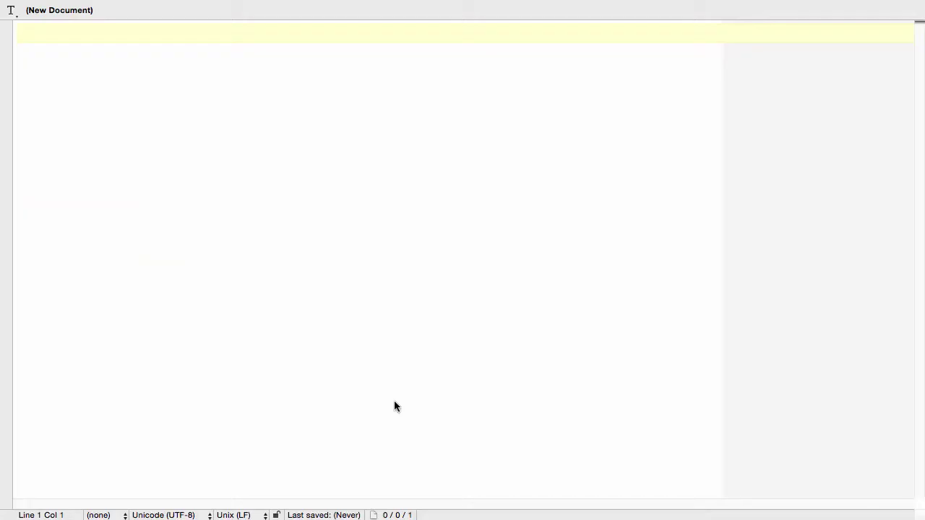
key("super+v")
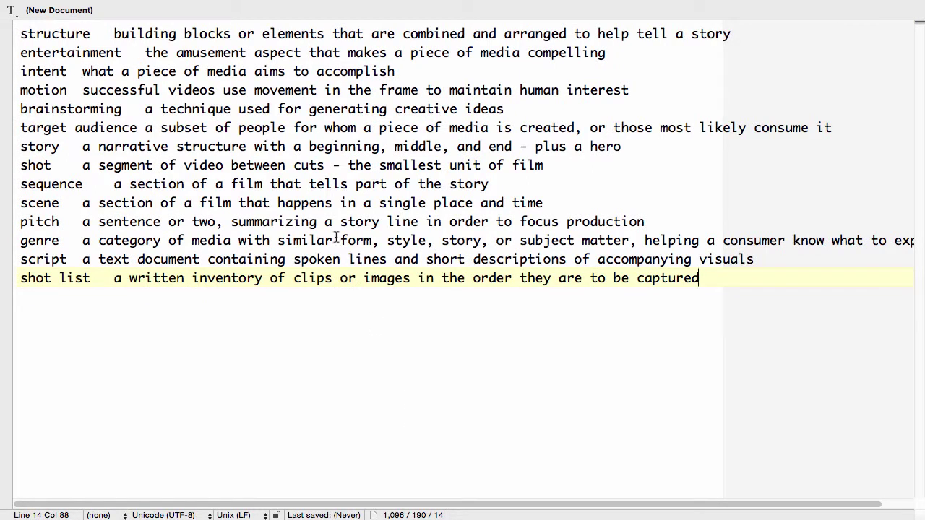
key("super+f")
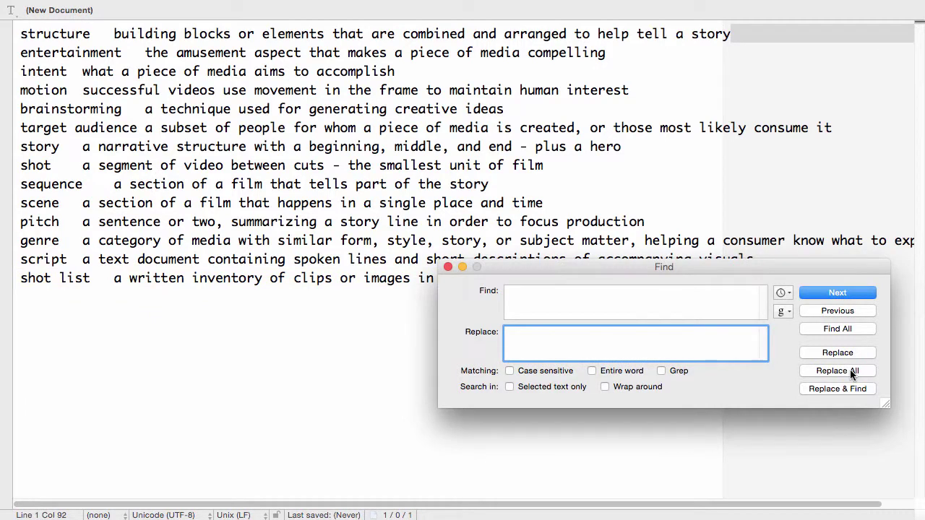
left_click(850, 370)
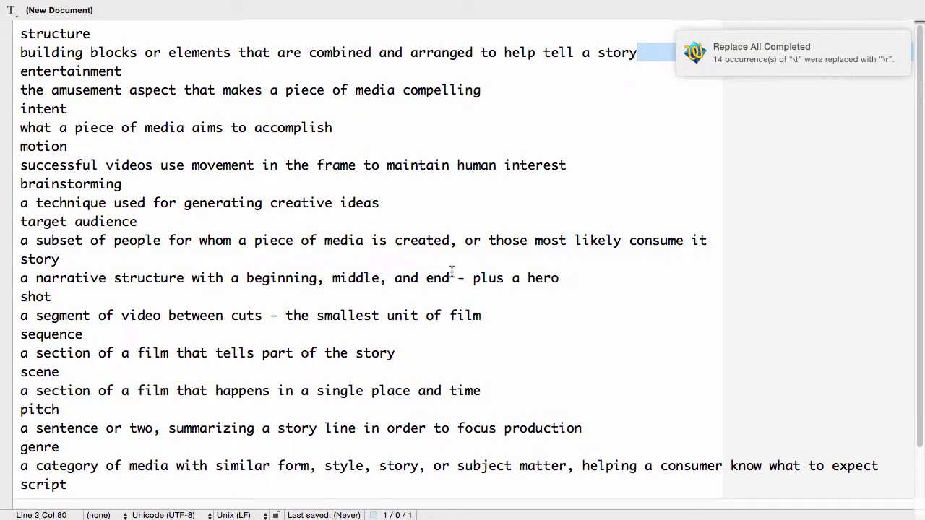
left_click(113, 33)
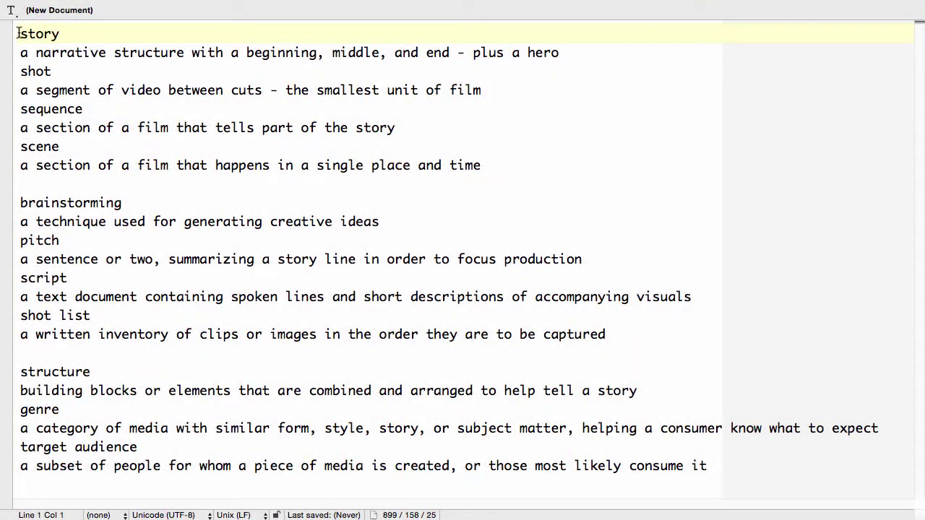
Step: Regroup lines into story–scene, brainstorming–shot list and structure–target audience groups, dropping entertainment, intent and motion
left_click_drag(18, 33, 1, 182)
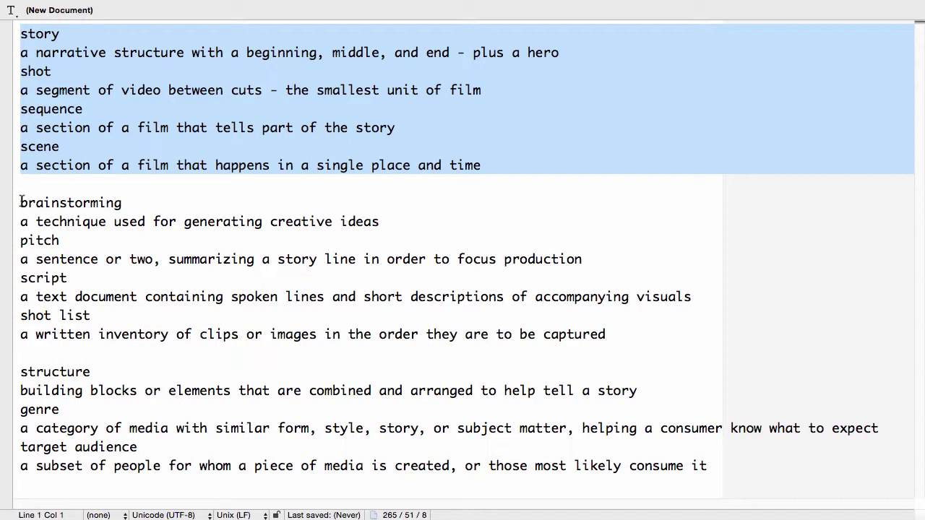
left_click_drag(20, 203, 1, 483)
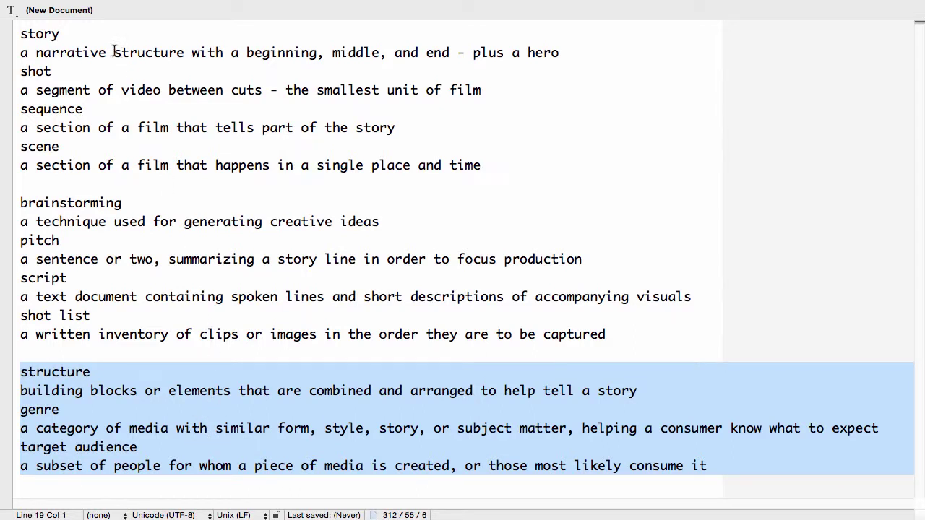
Step: Head the first group '1. (2 points)', with four definitions above answers a. story through d. scene
left_click(83, 34)
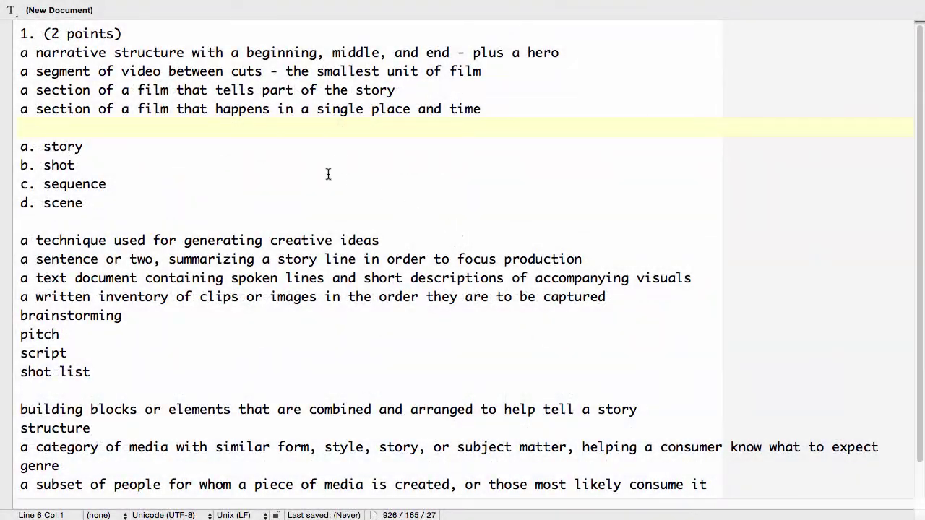
left_click_drag(13, 35, 12, 45)
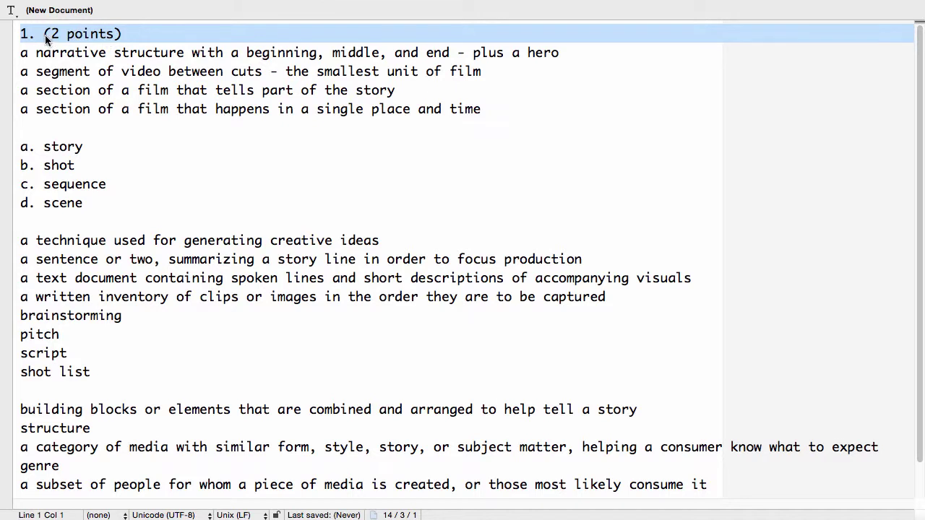
left_click(114, 130)
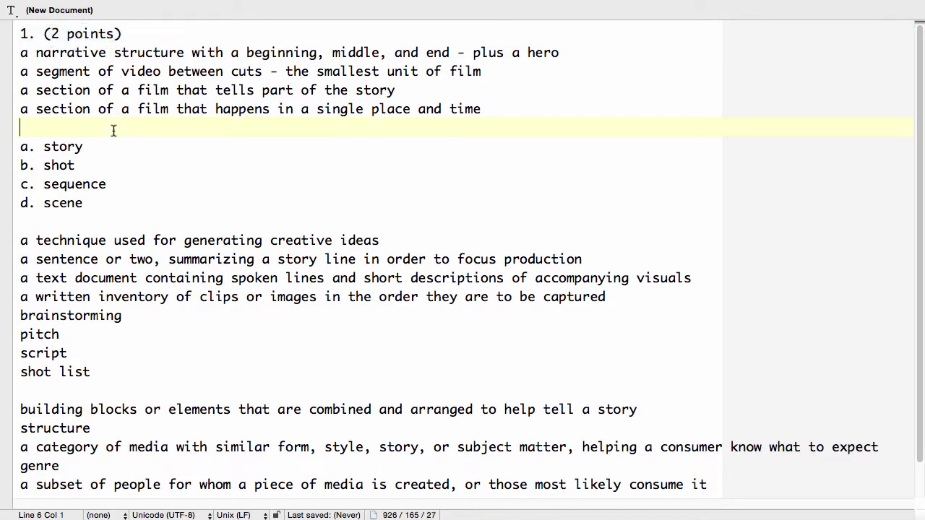
left_click(32, 147)
left_click_drag(32, 147, 21, 146)
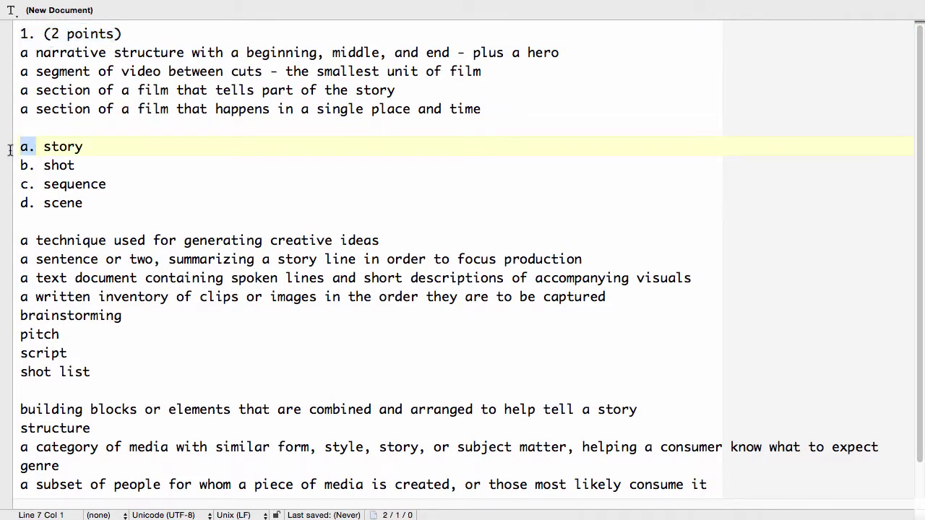
left_click(55, 127)
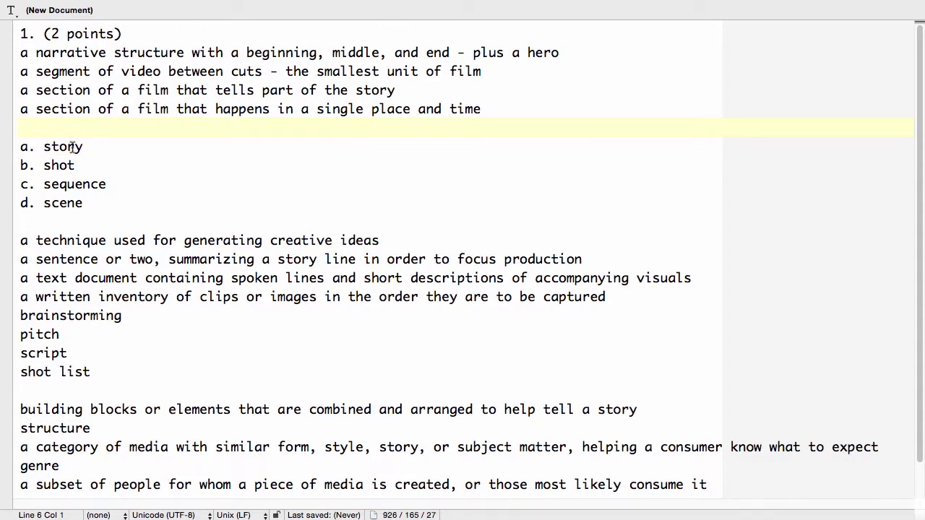
left_click_drag(18, 52, 12, 125)
left_click_drag(94, 204, 2, 147)
left_click(67, 126)
left_click_drag(21, 32, 1, 231)
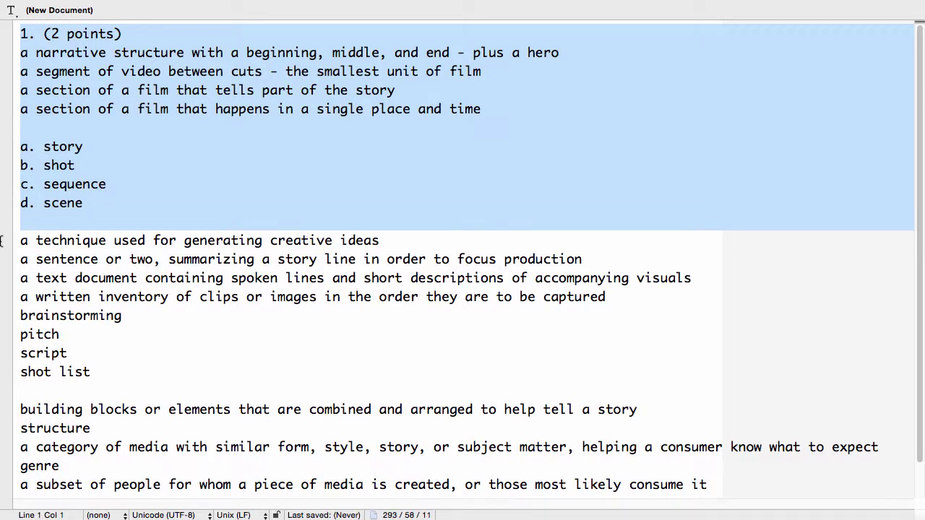
Step: Paste two more copies of the question 1 block below the original
left_click(56, 222)
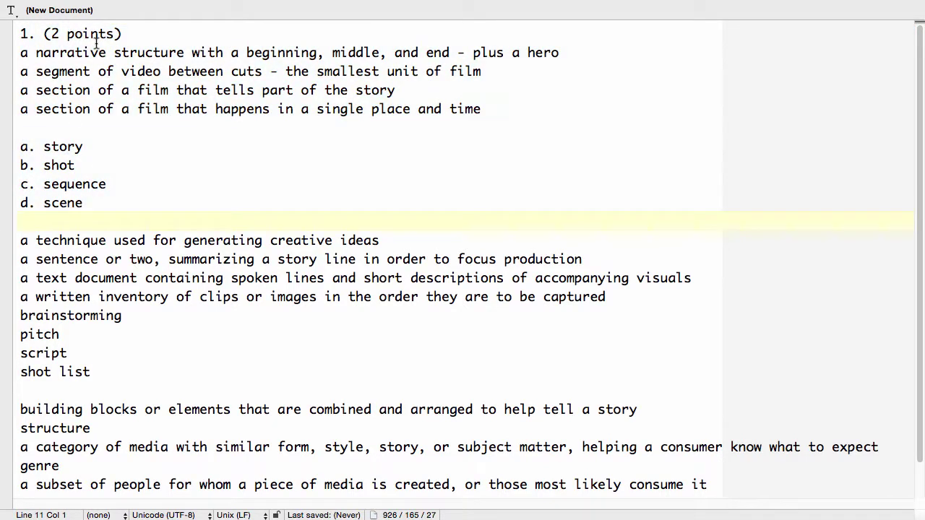
key("Down")
key("Return")
key("shift+super+Up")
key("ctrl+c")
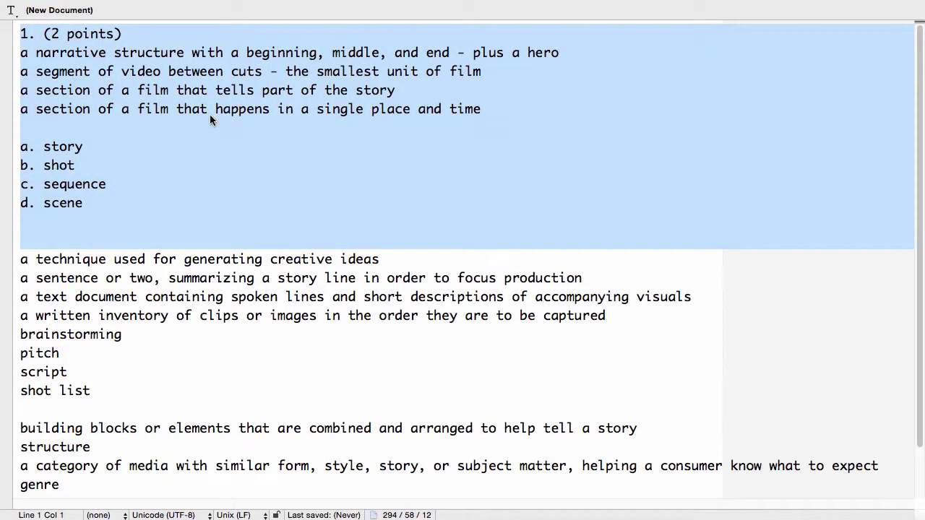
key("Right")
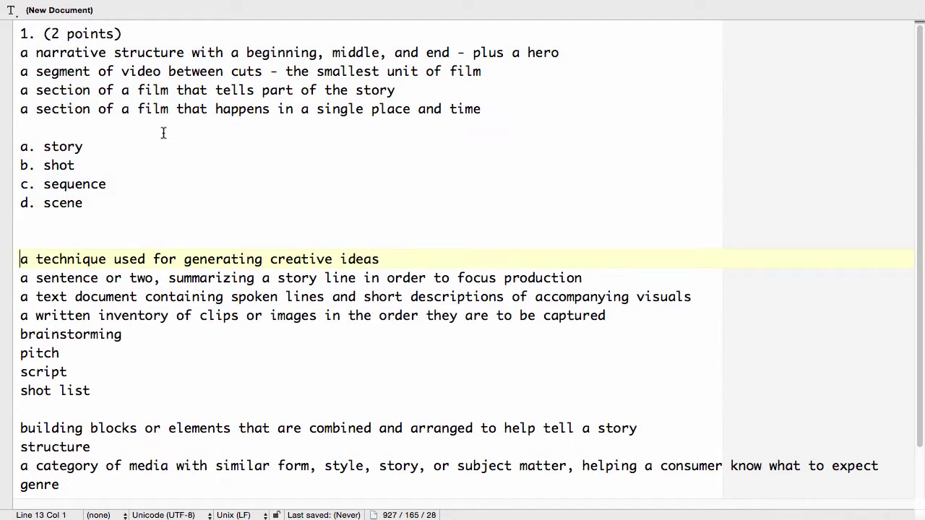
key("ctrl+v")
key("ctrl+v")
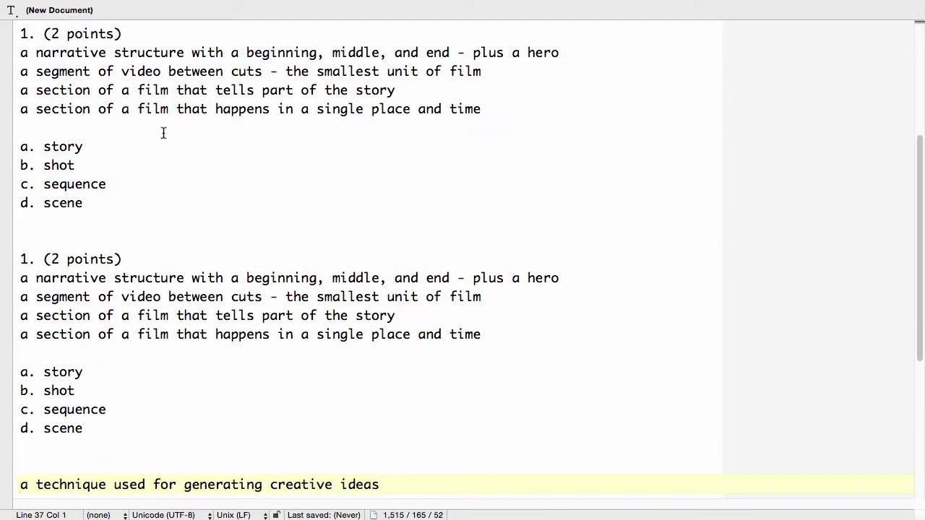
key("ctrl+v")
Step: Renumber the last copy as question 4, keep one definition, and star d. scene
left_click_drag(29, 258, 8, 259)
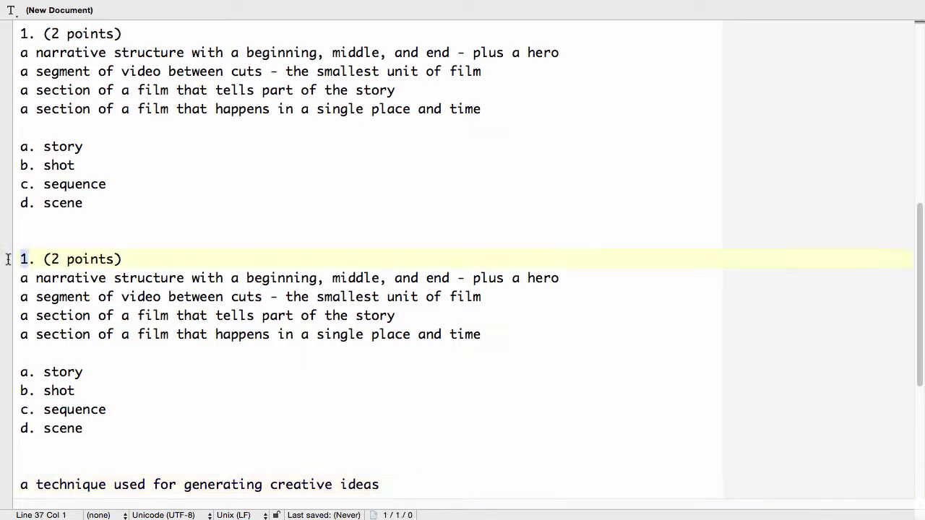
type("4")
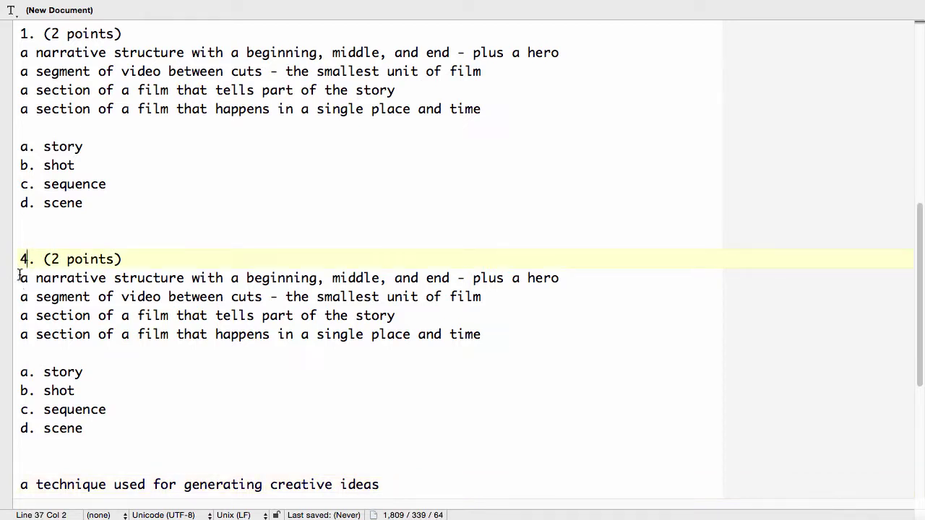
left_click(16, 279)
left_click_drag(16, 278, 7, 330)
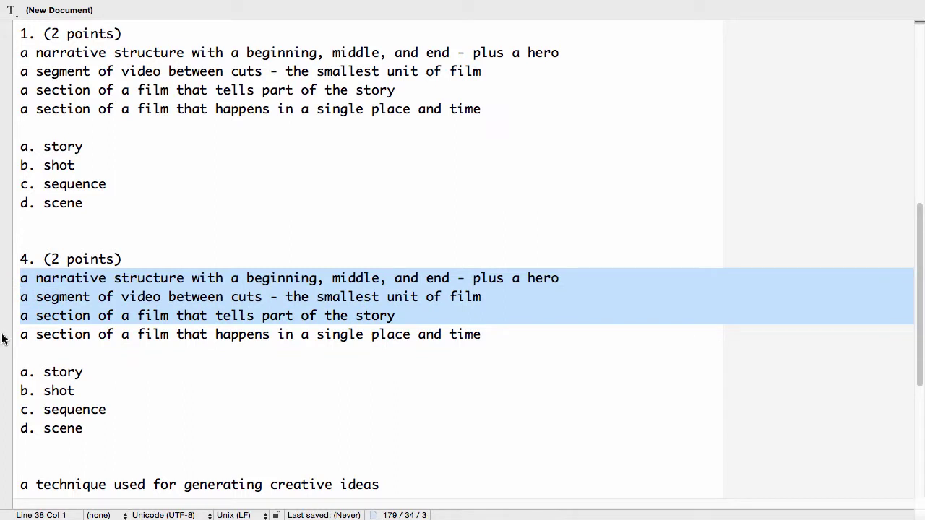
key("BackSpace")
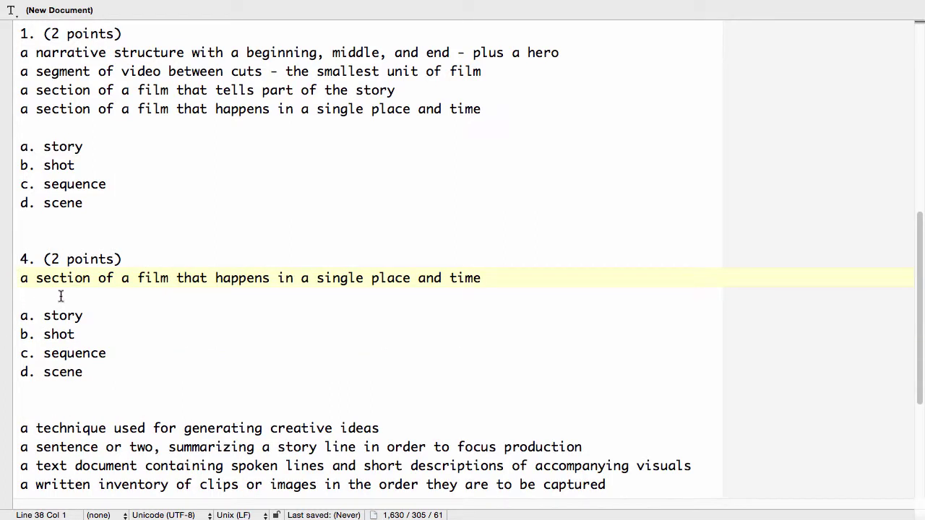
key("Down")
key("Down")
key("Down")
key("Down")
key("Down")
type("*")
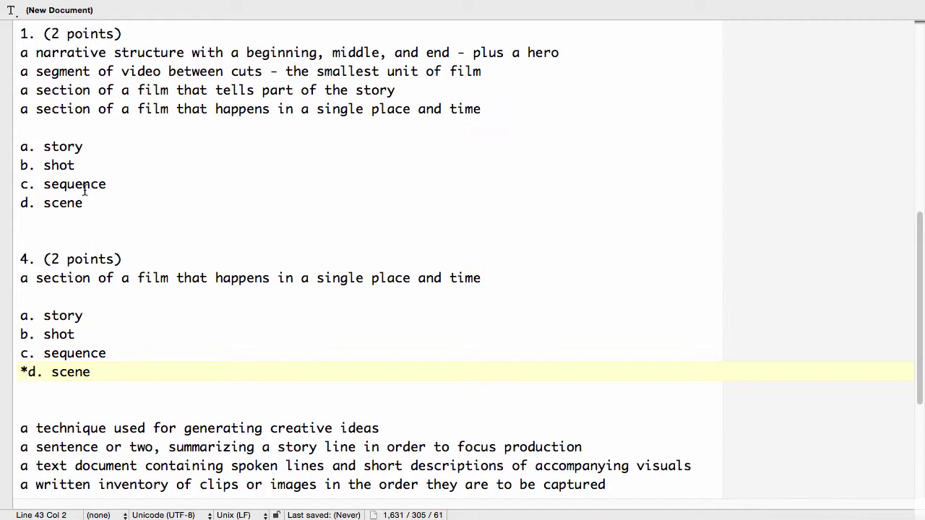
Step: Number the middle copies as questions 3 and 2, starring question 3's correct answer
left_click_drag(29, 33, 15, 33)
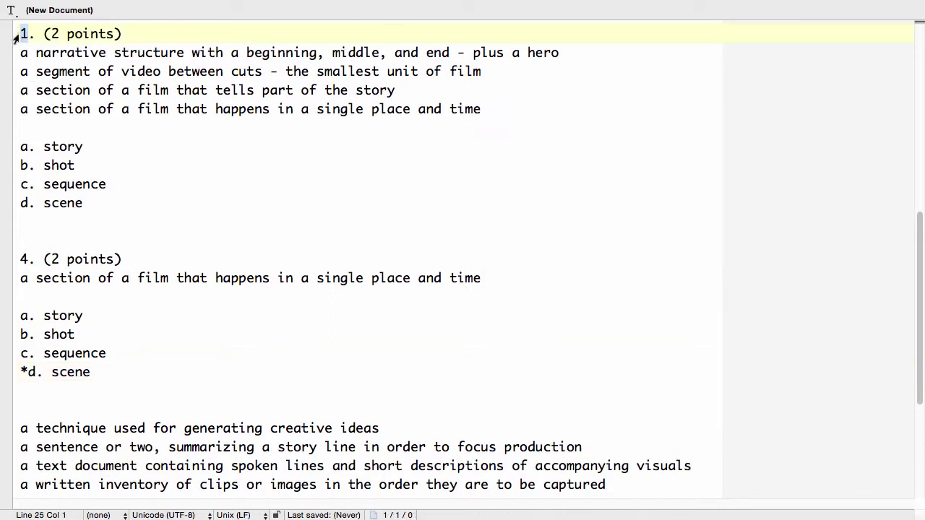
type("3")
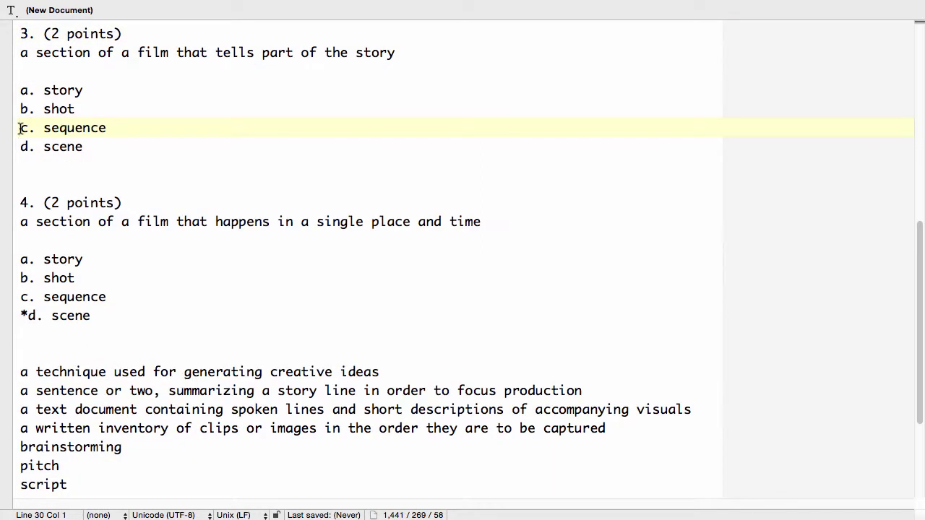
type("*")
scroll(215, 118, "up", 5)
type("2")
left_click_drag(29, 89, 14, 119)
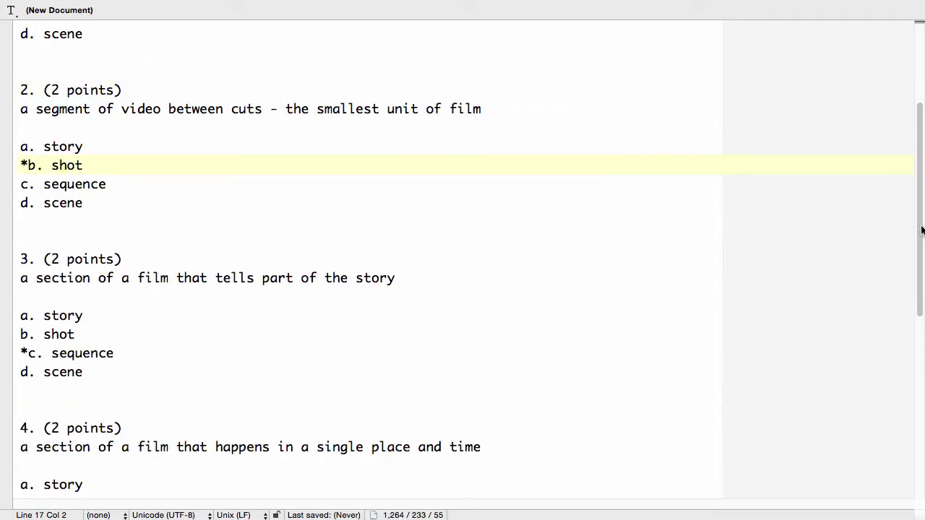
Step: Remove question 1's extra definitions and star its a. story answer
scroll(900, 226, "up", 4)
left_click_drag(19, 64, 6, 127)
key("BackSpace")
key("Down")
type("*")
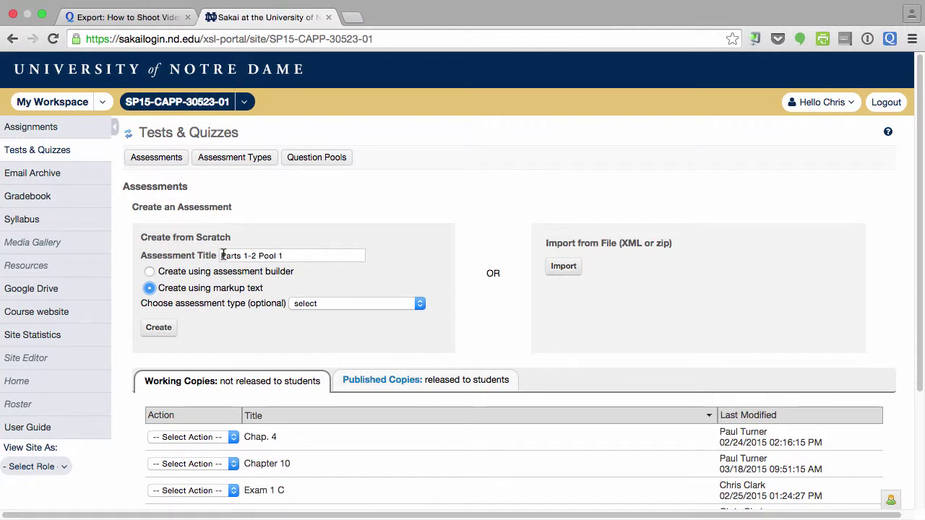
Step: Create the assessment 'Parts 1-2 Pool 1' using markup text
left_click_drag(219, 255, 311, 253)
left_click(311, 255)
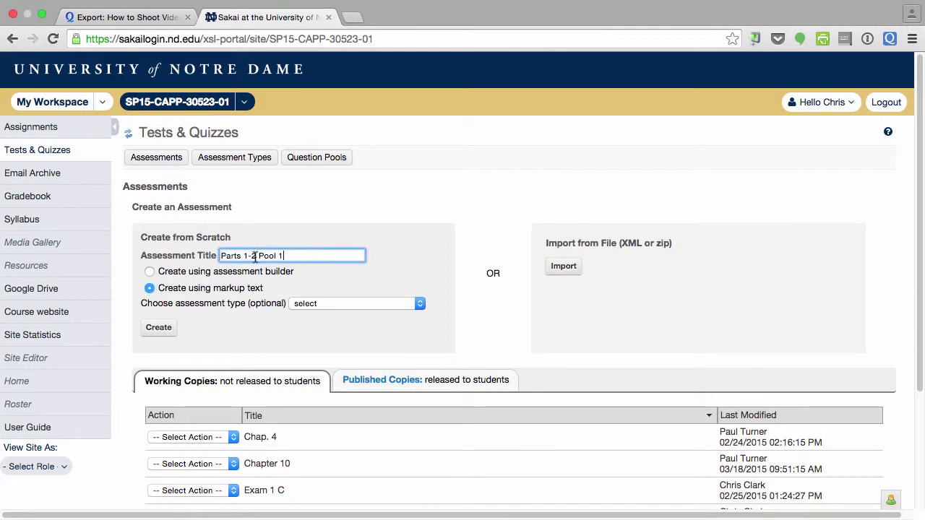
left_click(219, 289)
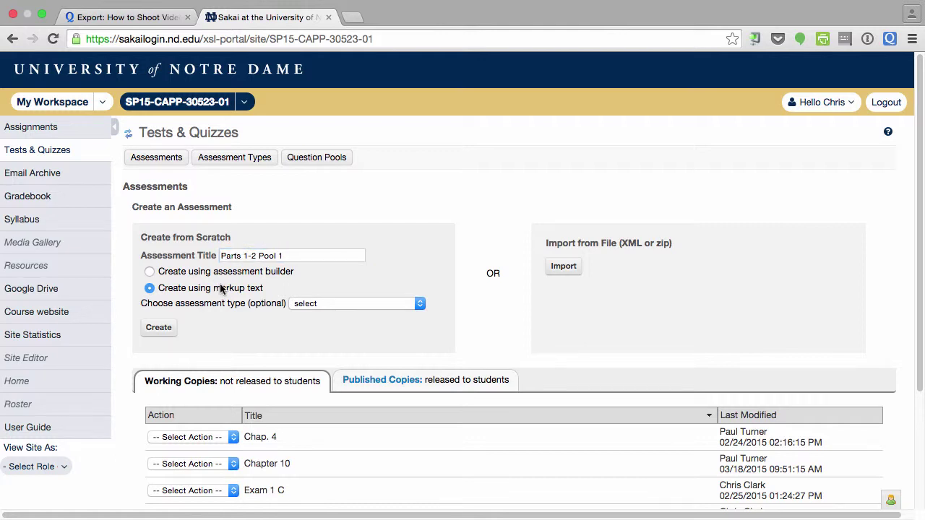
left_click(158, 327)
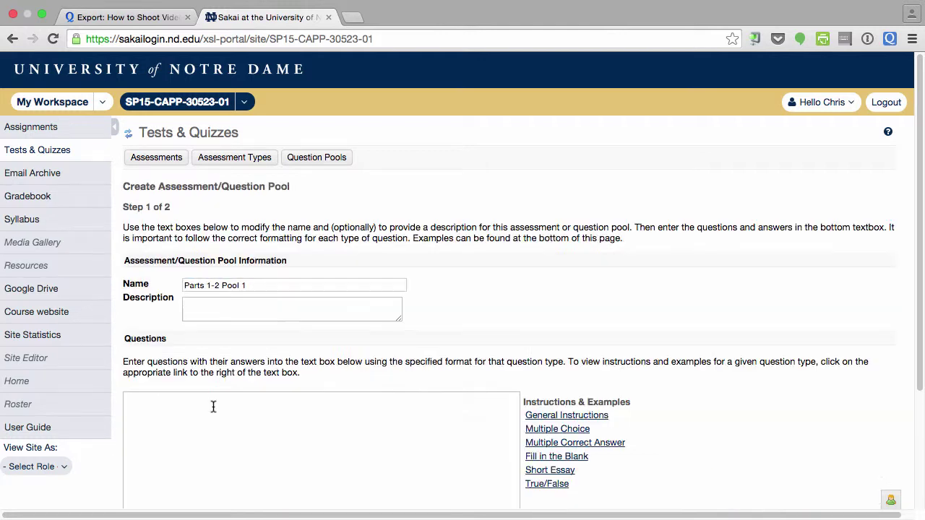
Step: Paste the four starred questions into the Questions box and proceed to validation
left_click(212, 407)
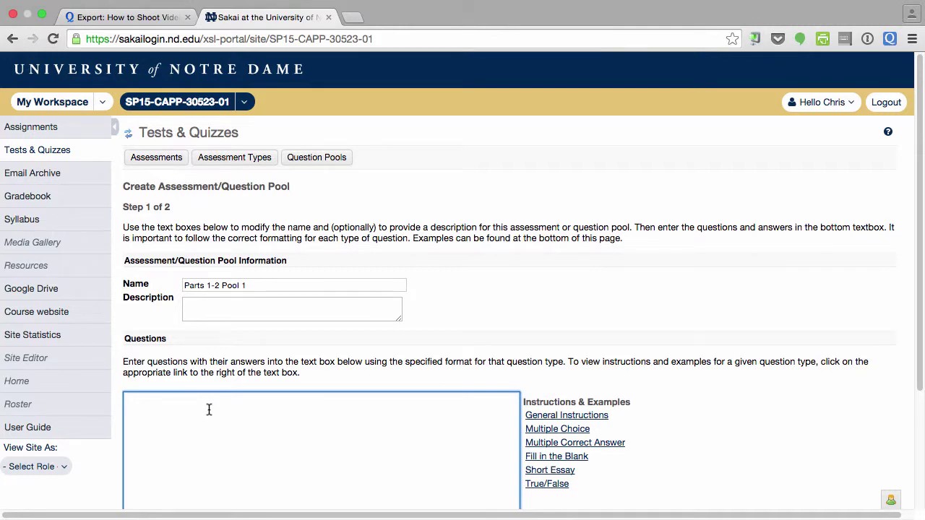
key("super+v")
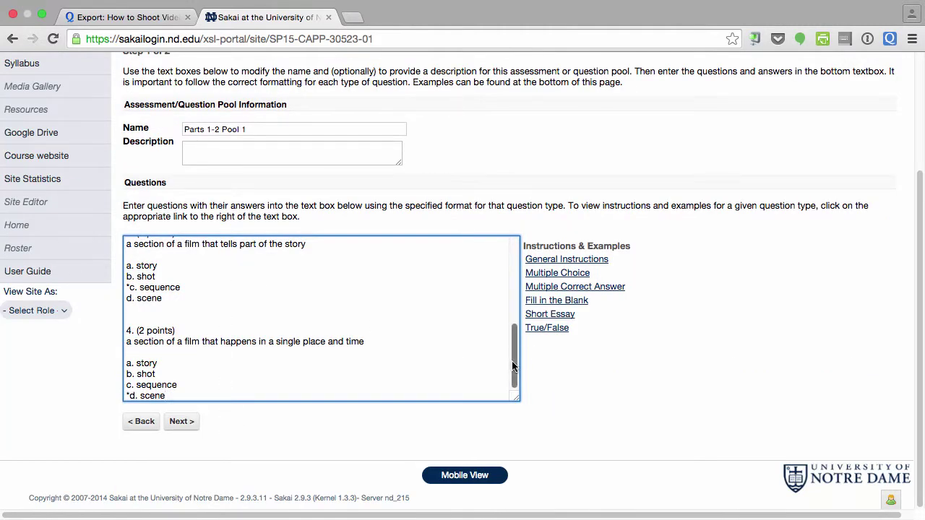
left_click(532, 318)
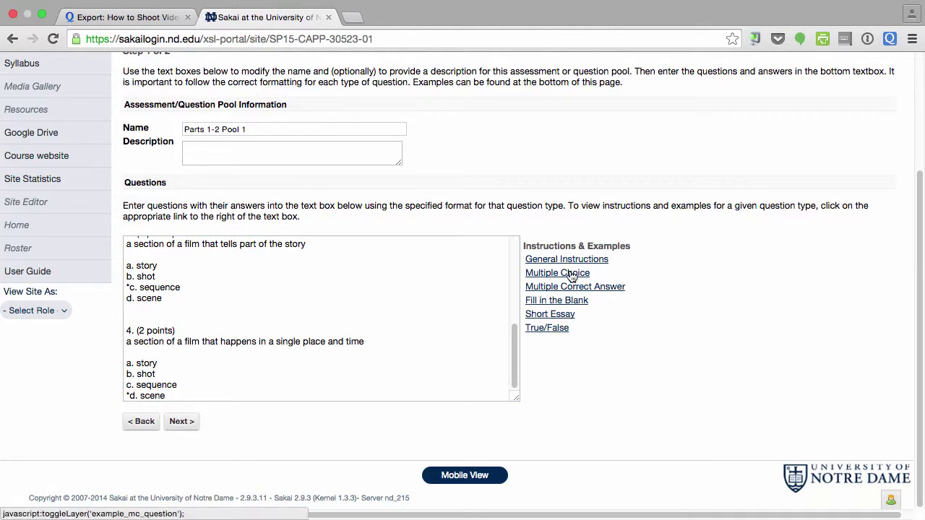
left_click(571, 275)
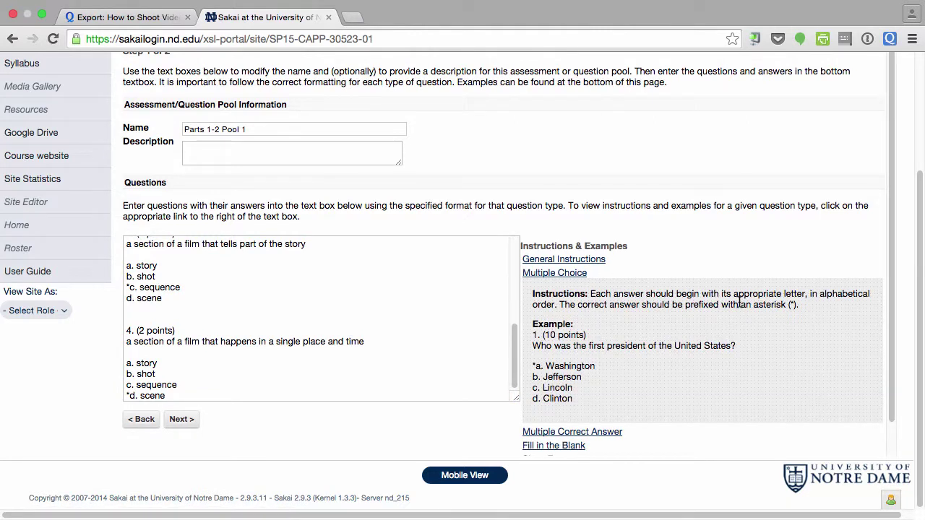
left_click(568, 279)
left_click(511, 371)
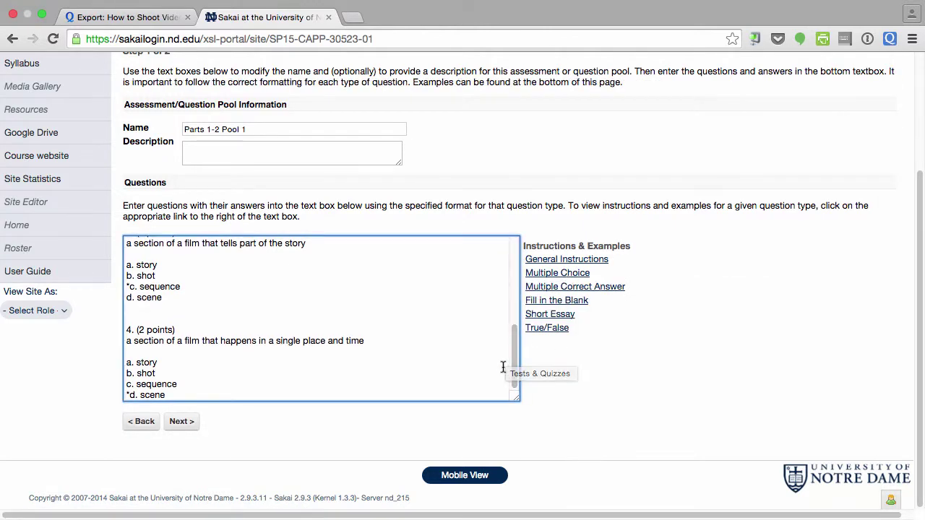
left_click(180, 422)
scroll(907, 398, "down", 3)
scroll(905, 412, "down", 2)
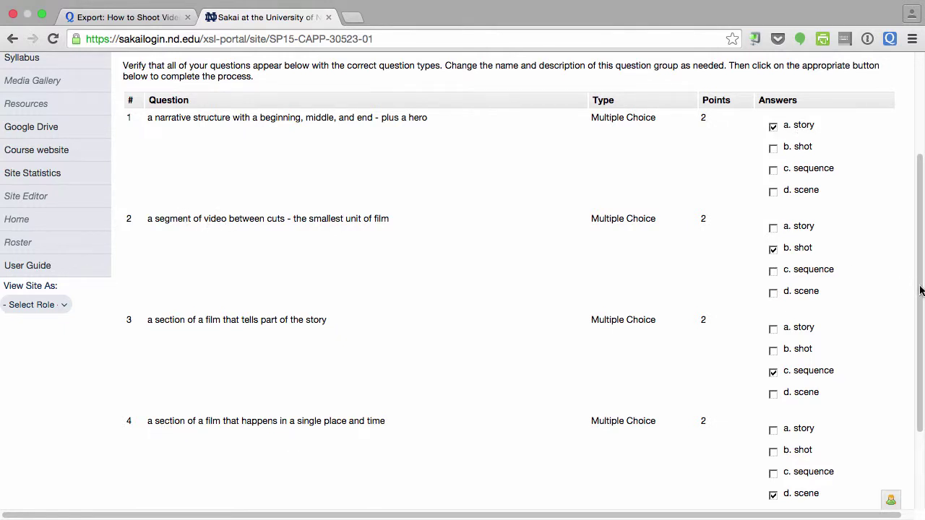
left_click_drag(916, 297, 909, 390)
scroll(908, 351, "up", 5)
scroll(907, 290, "down", 5)
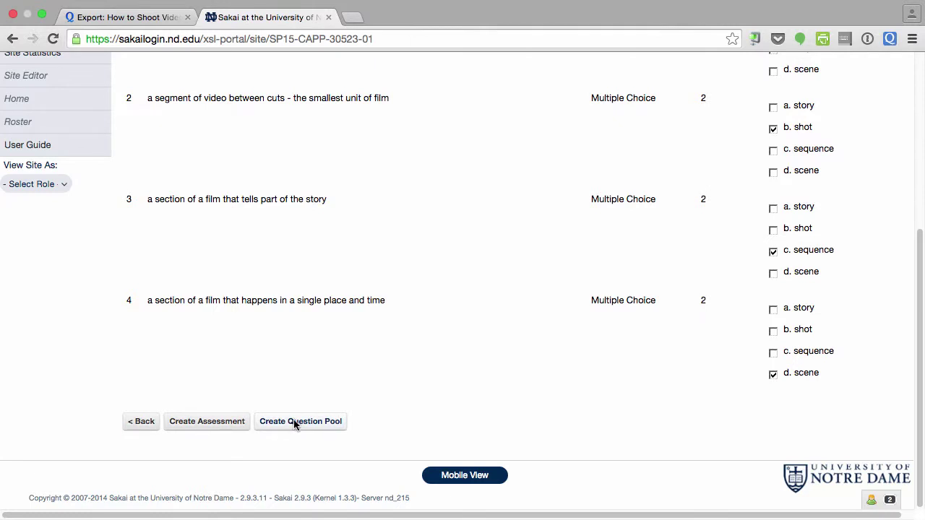
Step: Save the validated questions as the 4-question pool 'Parts 1-2 Pool 1'
left_click(294, 423)
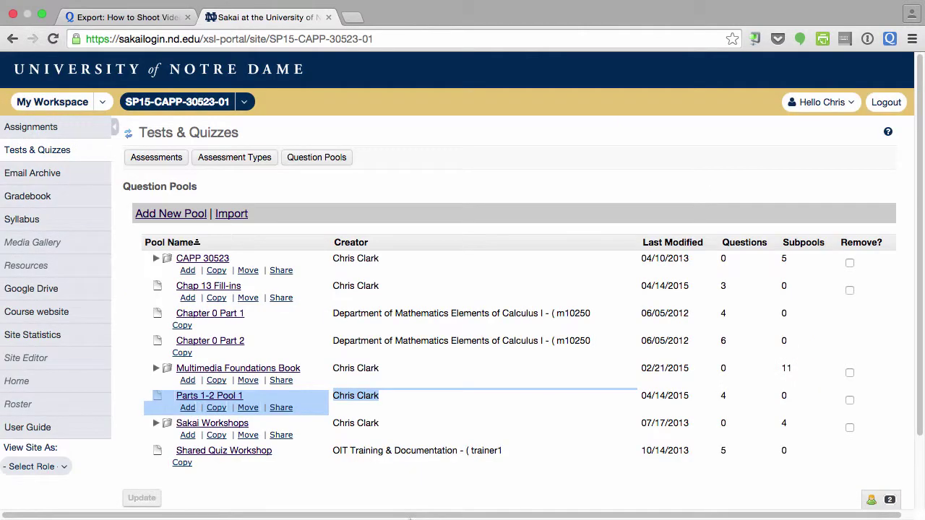